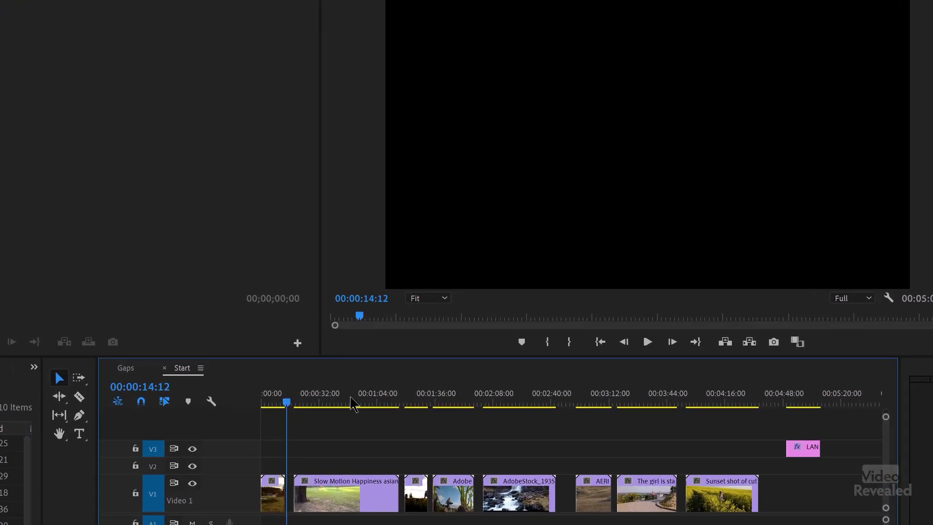
# Step: Scrub the Start sequence and test removing the gap before the running-girl clip, undoing the attempts
pyautogui.moveTo(353, 404); pyautogui.dragTo(568, 392)
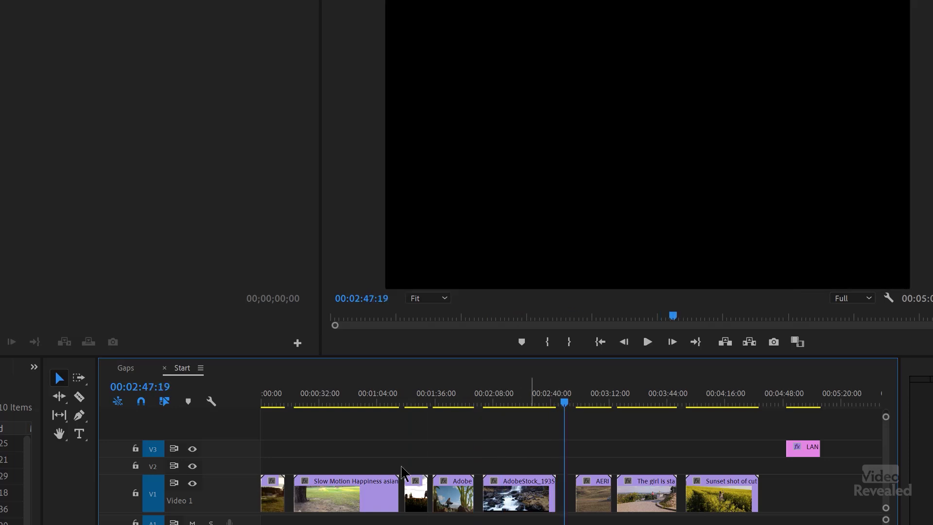
pyautogui.moveTo(336, 483); pyautogui.dragTo(332, 502)
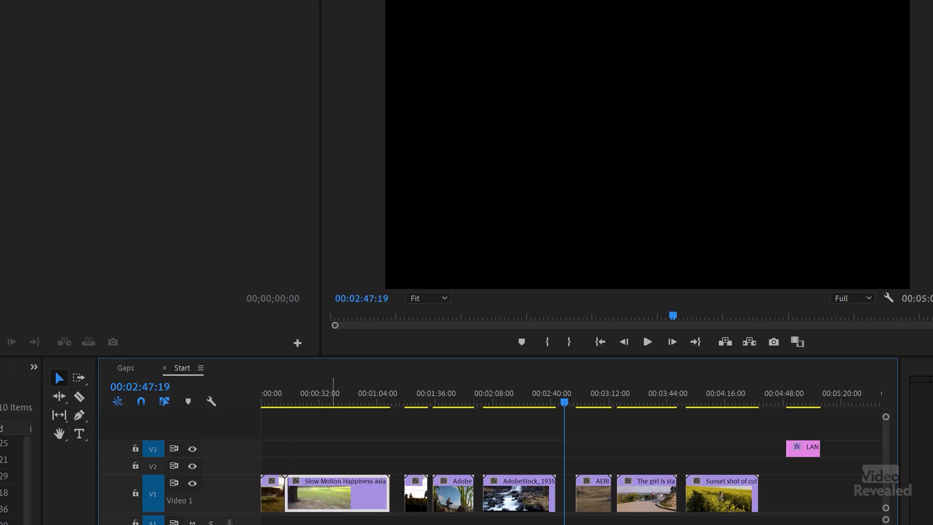
pyautogui.hotkey('ctrl', 'z')
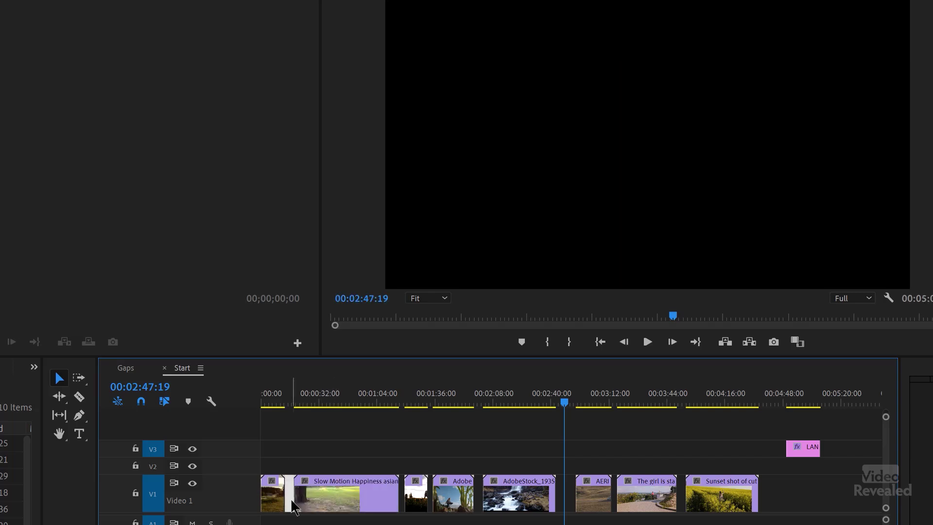
pyautogui.press('Delete')
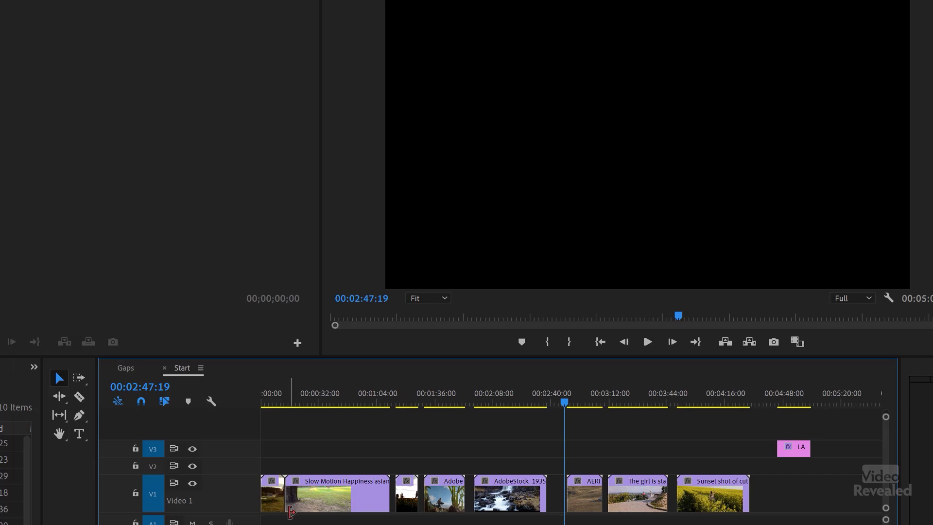
pyautogui.hotkey('ctrl', 'z')
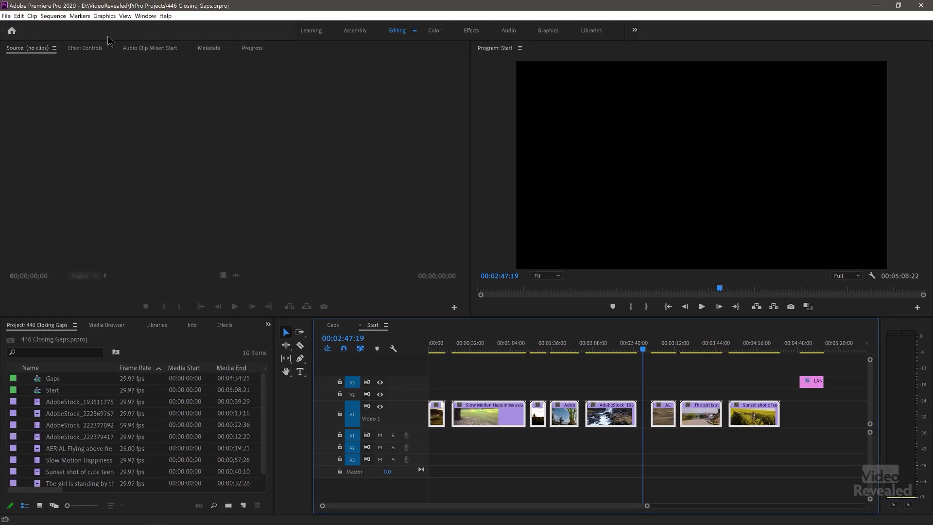
pyautogui.click(61, 19)
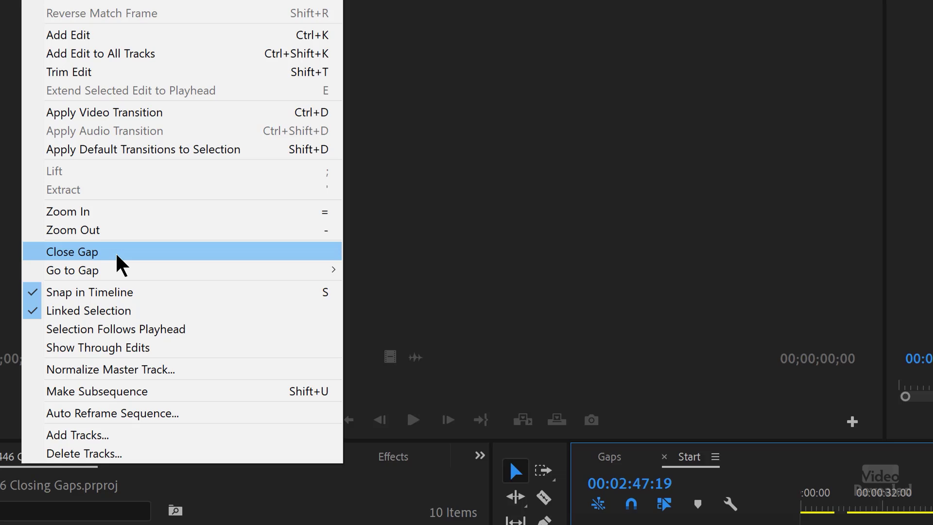
pyautogui.click(117, 252)
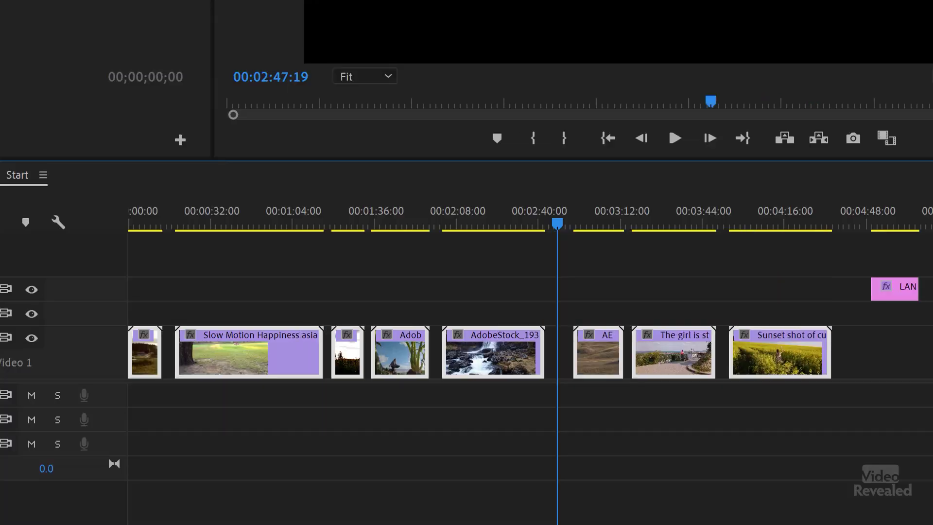
# Step: Move the LANDSCAPES AROUND US title to the sequence start and marquee-select all Video 1 clips
pyautogui.moveTo(896, 291); pyautogui.dragTo(173, 305)
pyautogui.moveTo(163, 223); pyautogui.dragTo(166, 224)
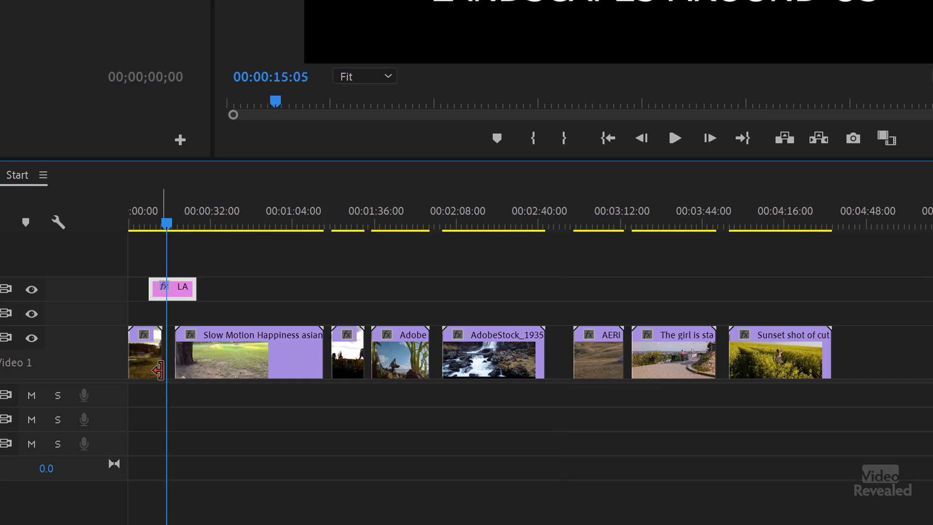
pyautogui.moveTo(931, 326); pyautogui.dragTo(81, 390)
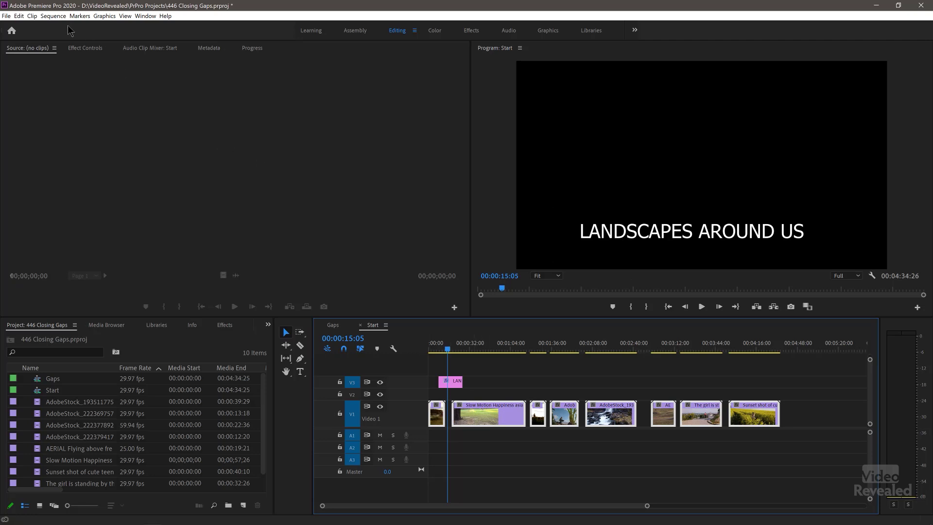
pyautogui.click(53, 16)
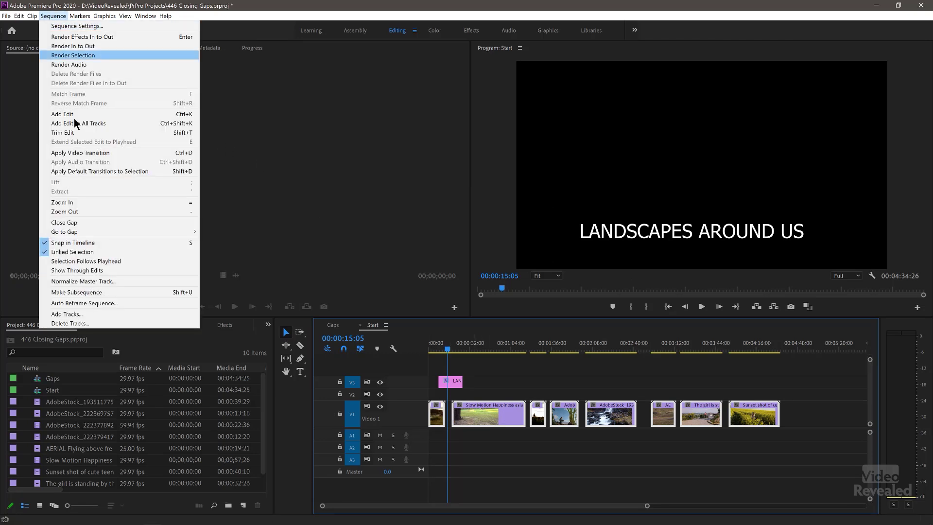
# Step: Apply Sequence > Close Gap to the selected Video 1 clips
pyautogui.click(91, 224)
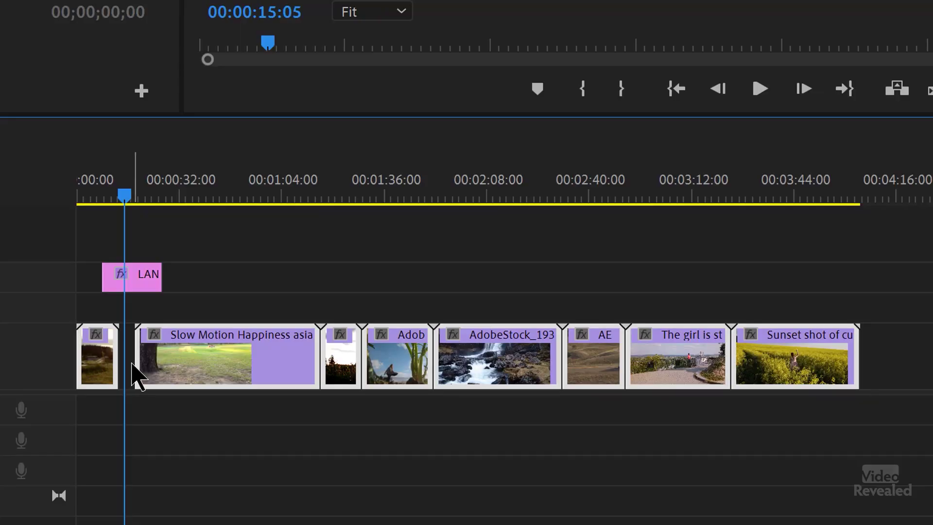
# Step: Ripple delete the gap after the first Video 1 clip, then switch to the Gaps sequence
pyautogui.click(132, 364)
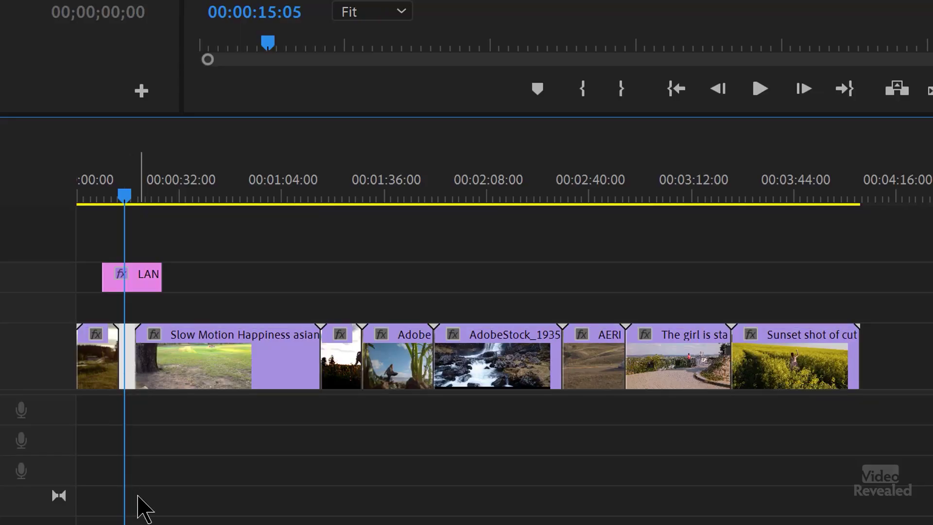
pyautogui.press('Delete')
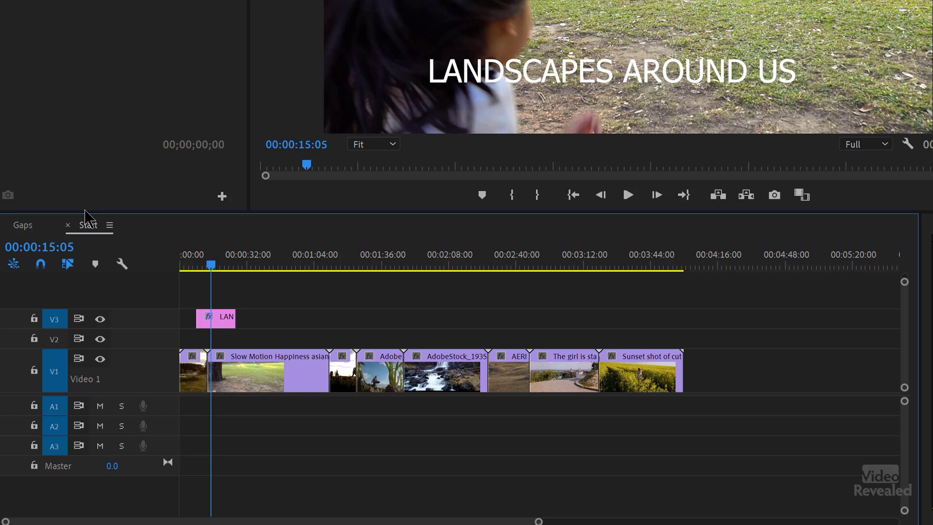
pyautogui.click(22, 225)
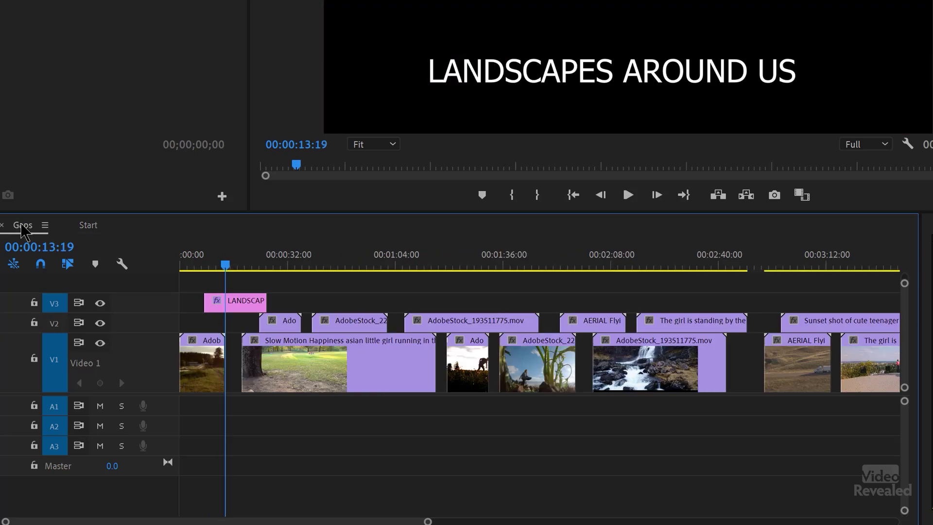
# Step: Fit the Gaps sequence in view and inspect the standing-girl and aerial clips around 02:40–03:44
pyautogui.press('-')
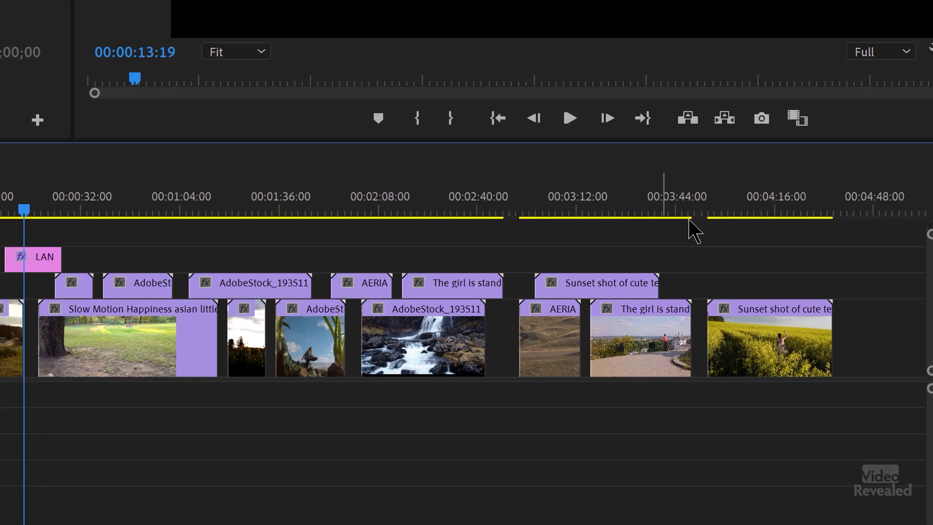
pyautogui.click(726, 262)
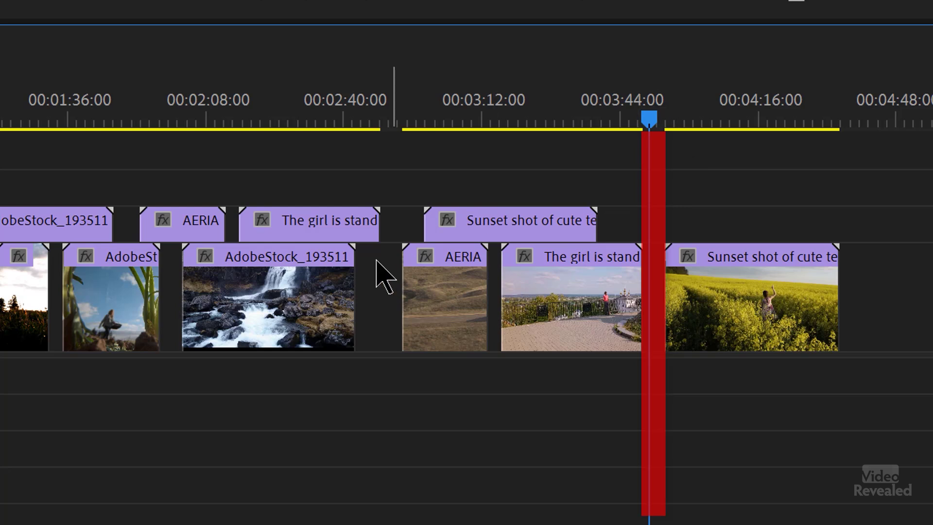
pyautogui.moveTo(388, 101); pyautogui.dragTo(381, 103)
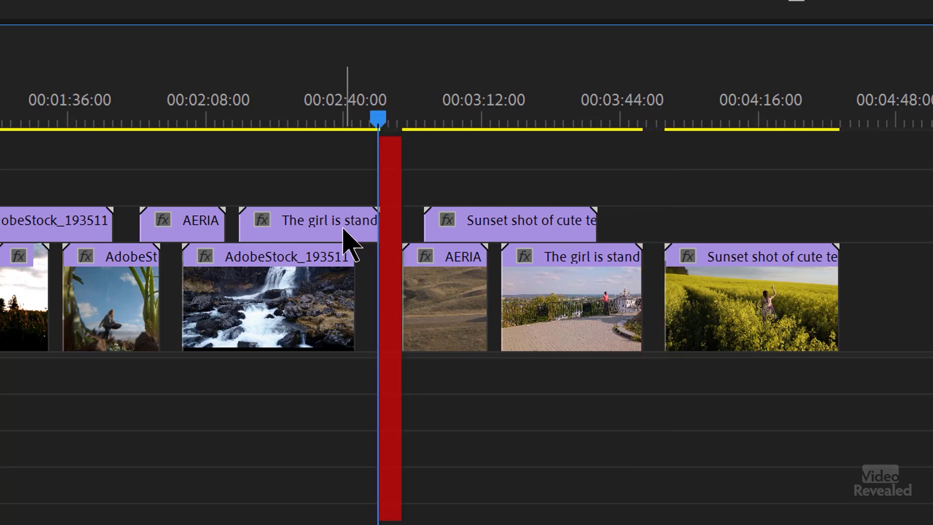
pyautogui.click(348, 242)
pyautogui.moveTo(400, 113); pyautogui.dragTo(490, 101)
pyautogui.click(427, 316)
# Step: Select the V2 gap and the V1 gap before the AERIAL clip, then marquee both tracks
pyautogui.click(407, 229)
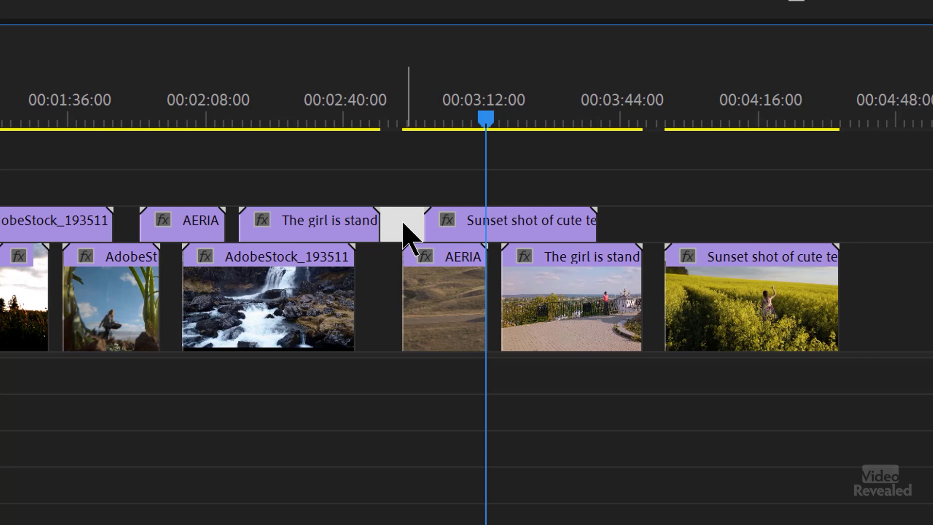
pyautogui.click(377, 306)
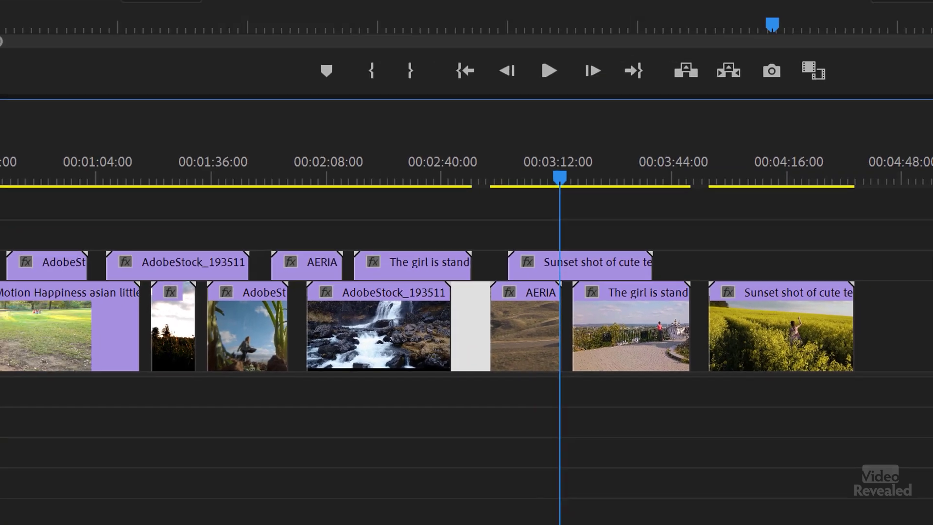
pyautogui.moveTo(686, 270); pyautogui.dragTo(49, 415)
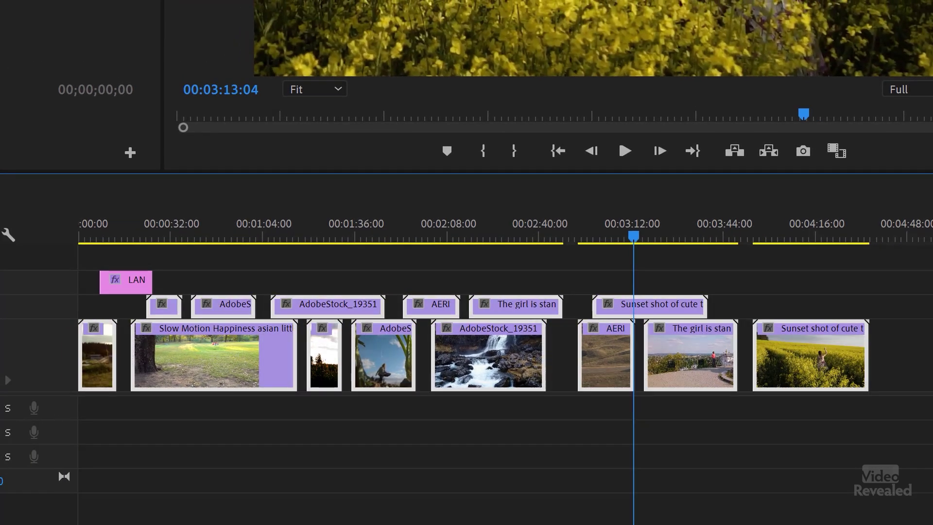
pyautogui.hotkey('shift', 'Delete')
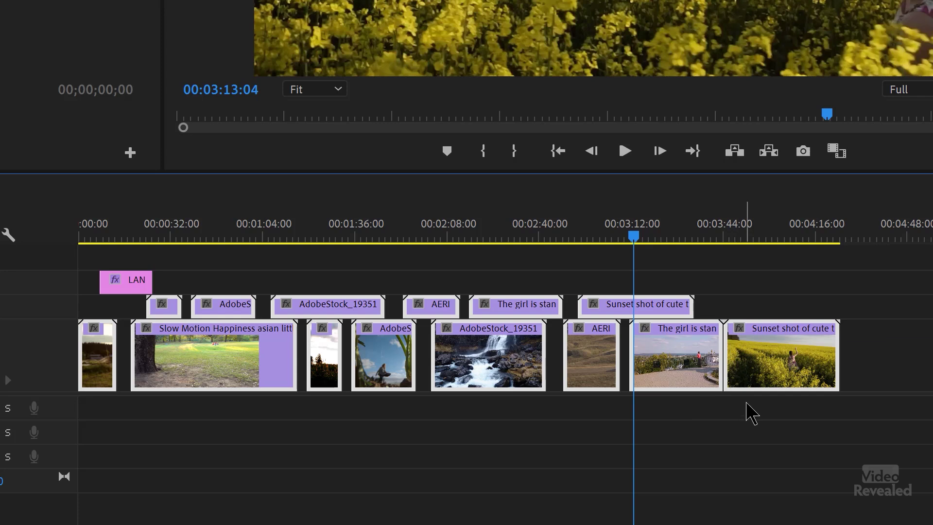
pyautogui.hotkey('ctrl', 'z')
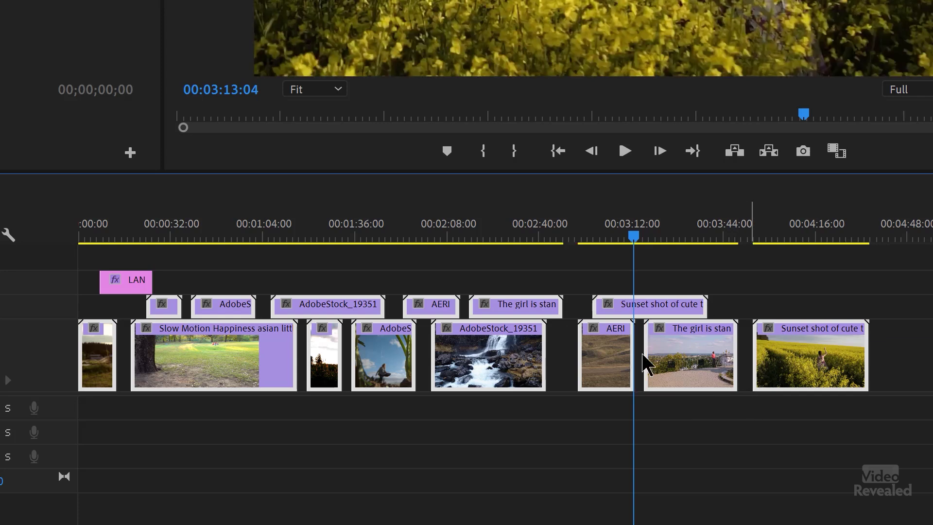
pyautogui.click(563, 389)
pyautogui.press('Delete')
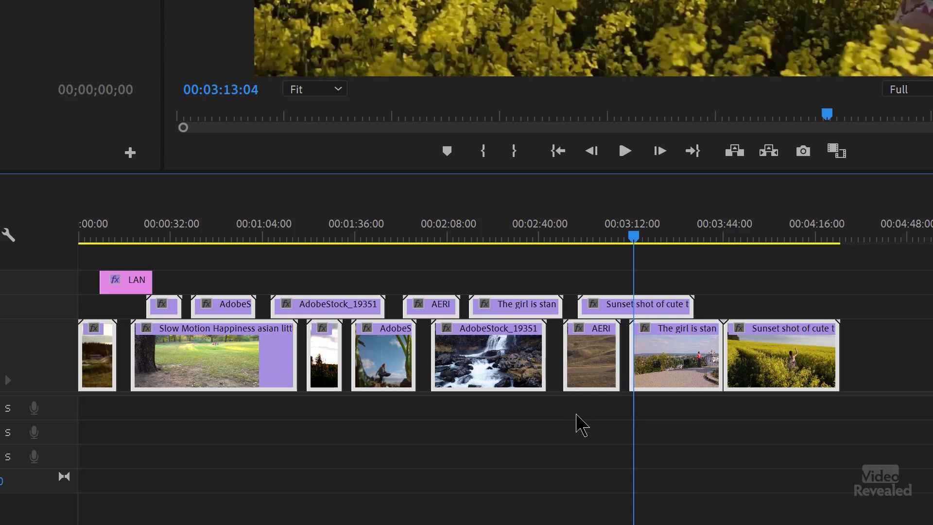
pyautogui.hotkey('ctrl', 'z')
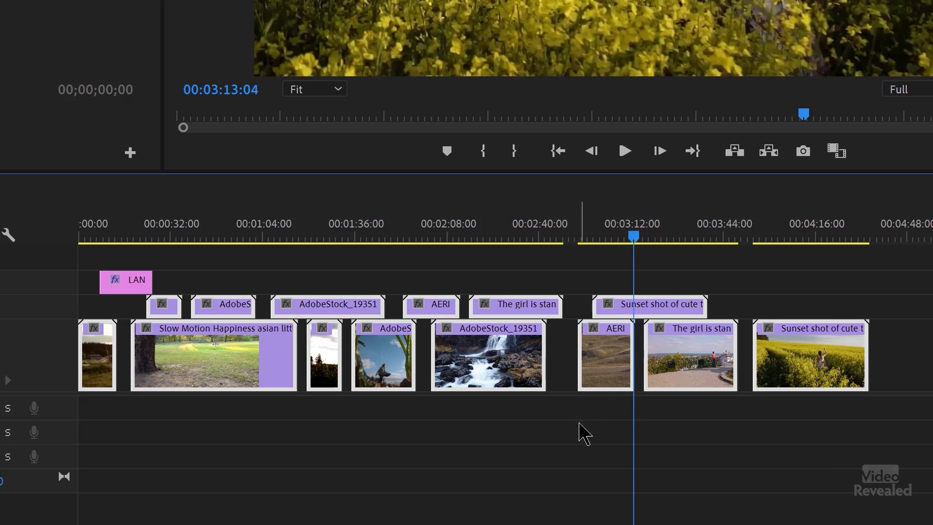
pyautogui.hotkey('ctrl', 'shift', 'z')
pyautogui.hotkey('ctrl', 'z')
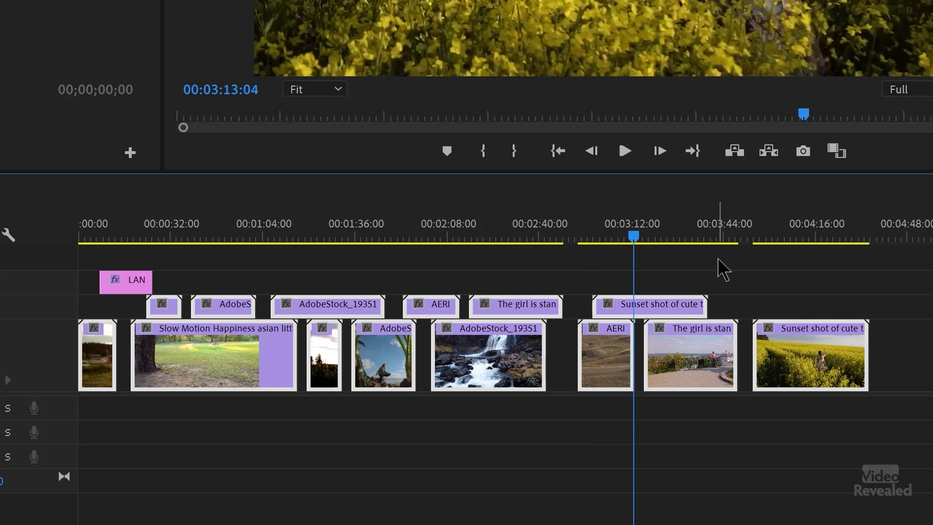
pyautogui.moveTo(721, 228); pyautogui.dragTo(196, 253)
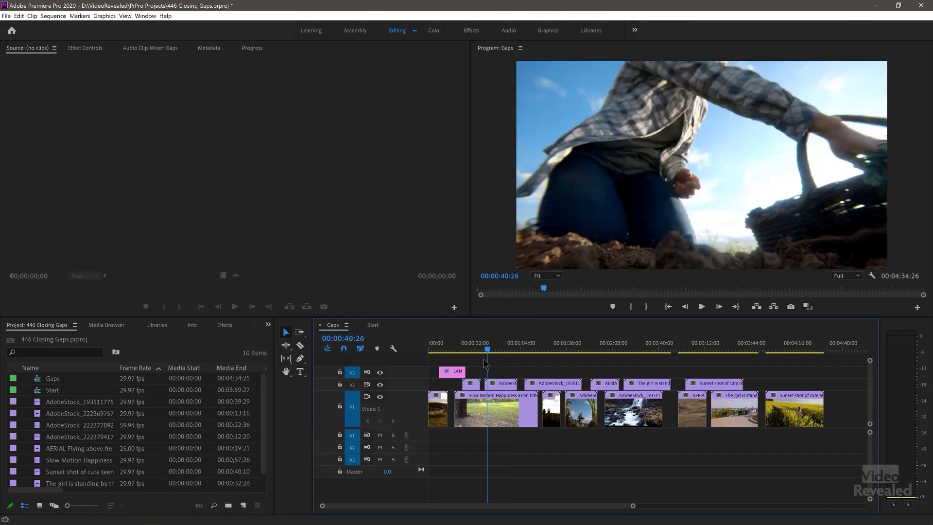
pyautogui.moveTo(484, 362); pyautogui.dragTo(590, 367)
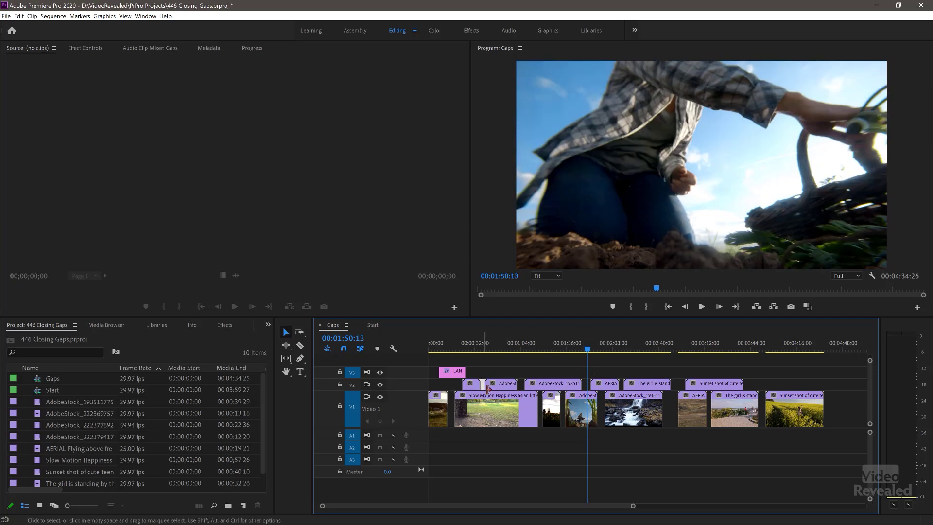
# Step: Ripple delete the V1 gap after Slow Motion and the V2 gaps before the aerial and girl clips
pyautogui.press('Delete')
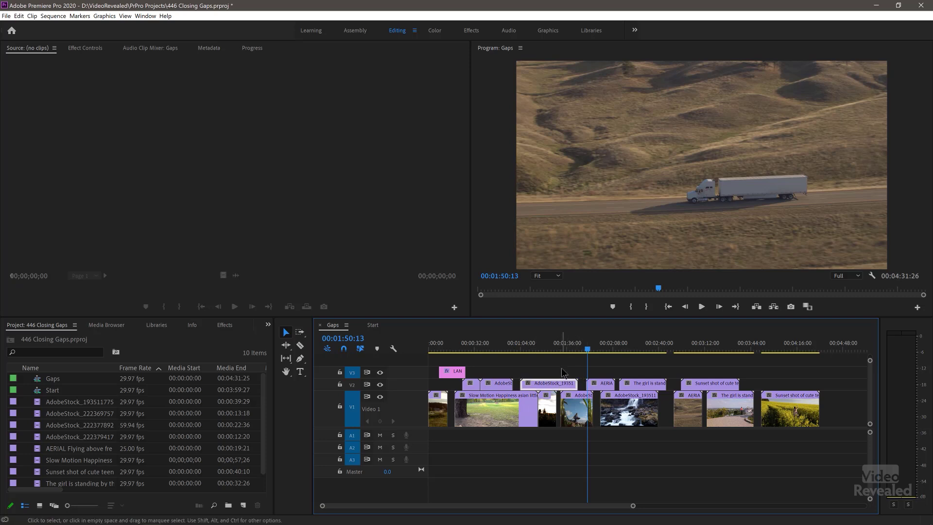
pyautogui.click(583, 389)
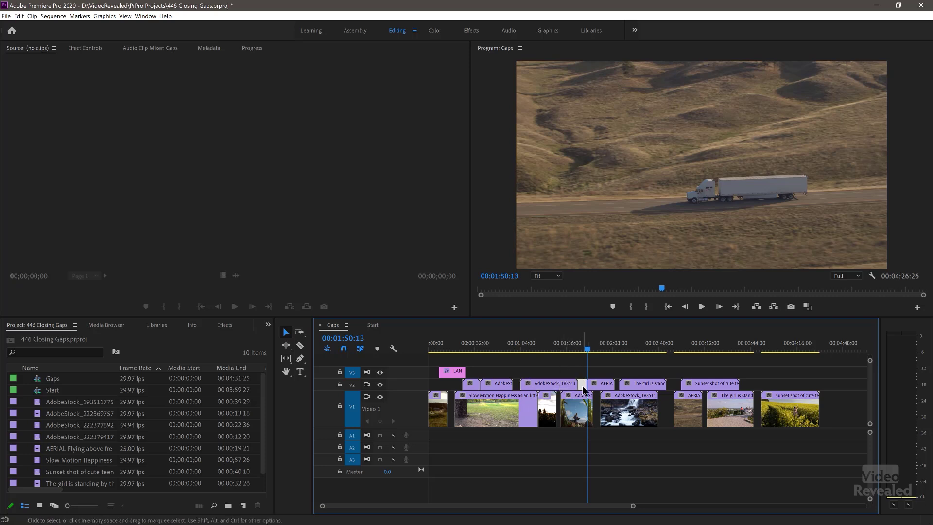
pyautogui.press('Delete')
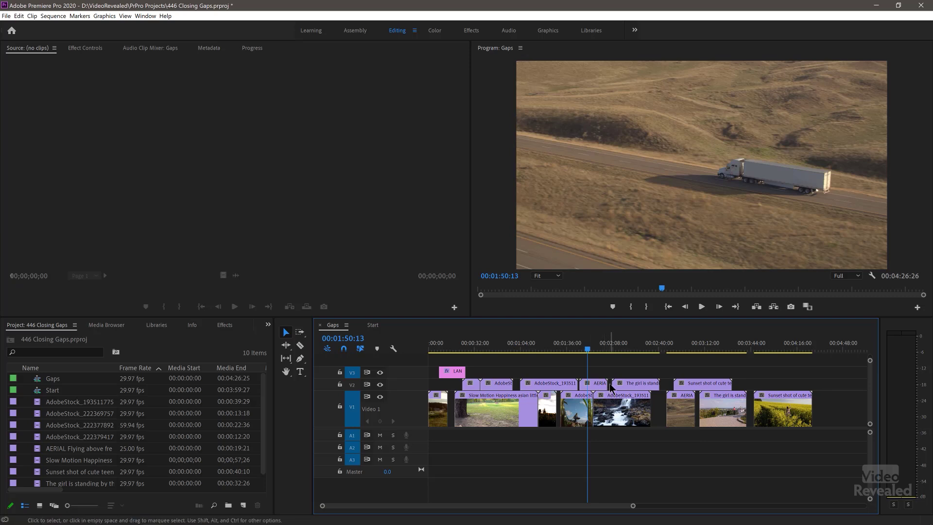
pyautogui.click(611, 387)
pyautogui.press('Delete')
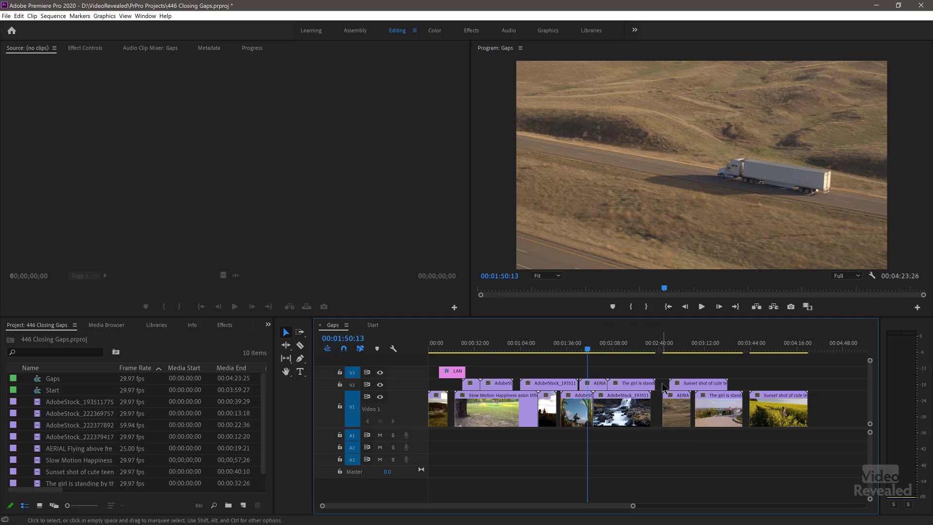
# Step: Ripple delete the remaining V1 gaps before the girl and sunset clips, shortening the sequence to 04:13:26
pyautogui.press('Delete')
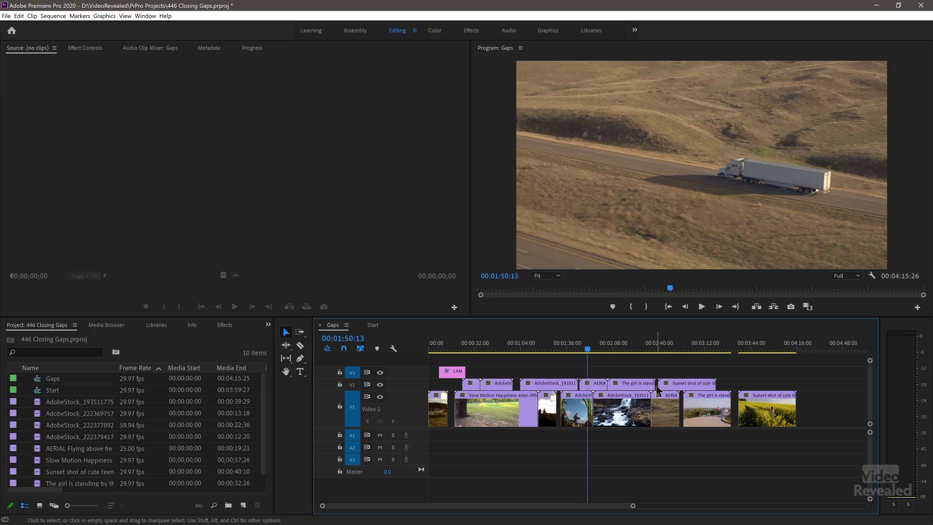
pyautogui.click(681, 408)
pyautogui.press('Delete')
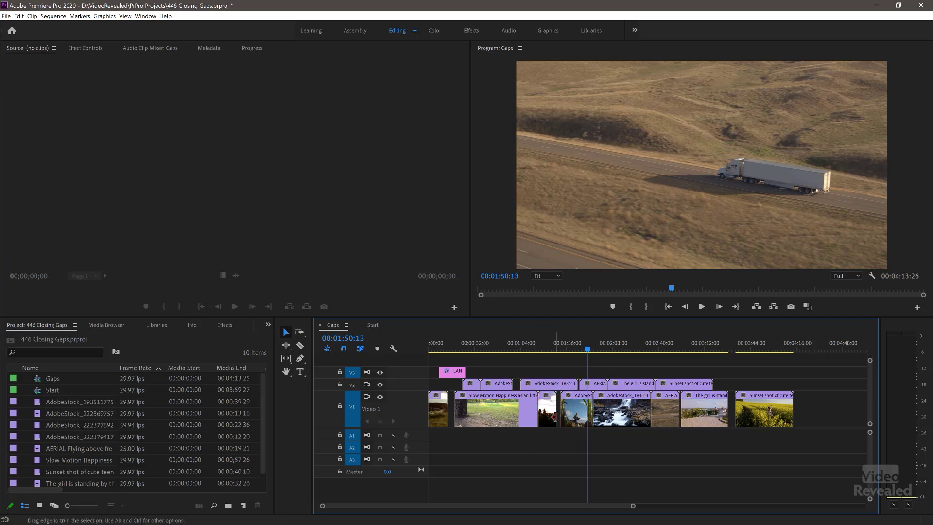
pyautogui.press('Delete')
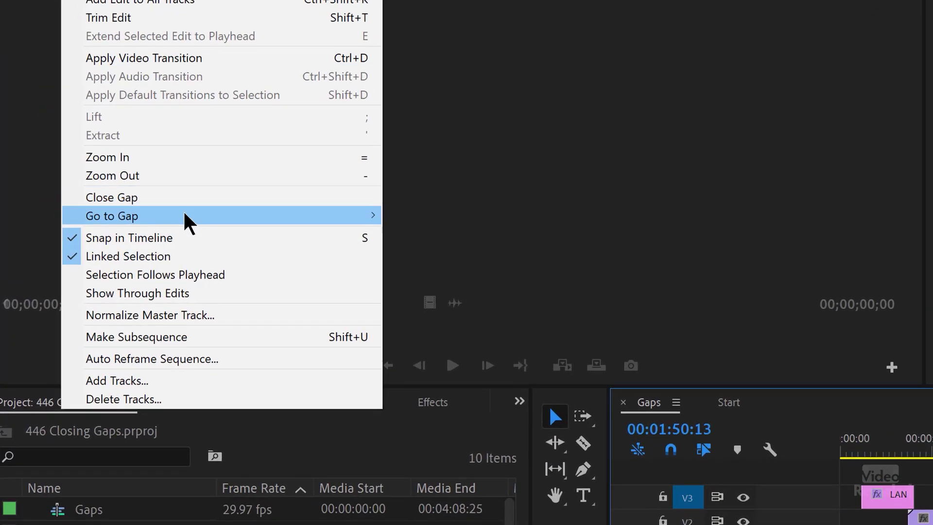
# Step: Show the options in the Sequence > Go to Gap submenu
pyautogui.moveTo(133, 227)
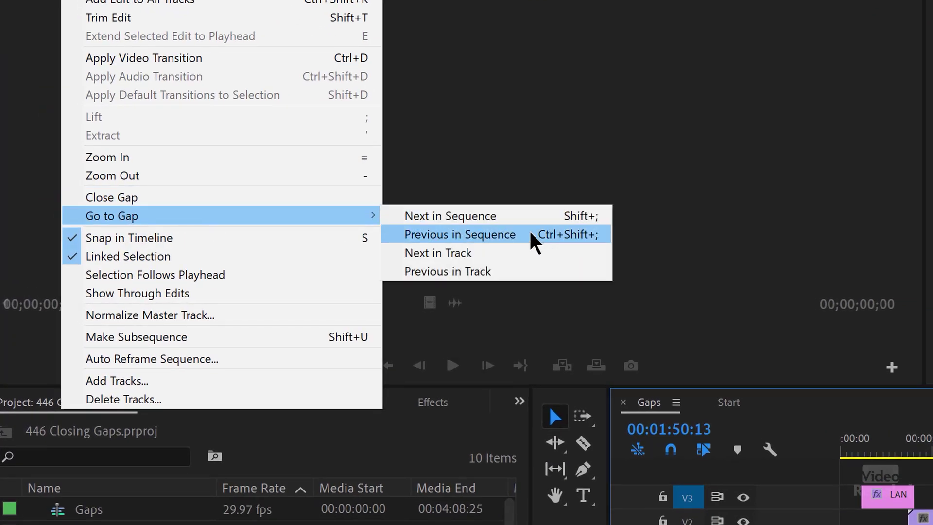